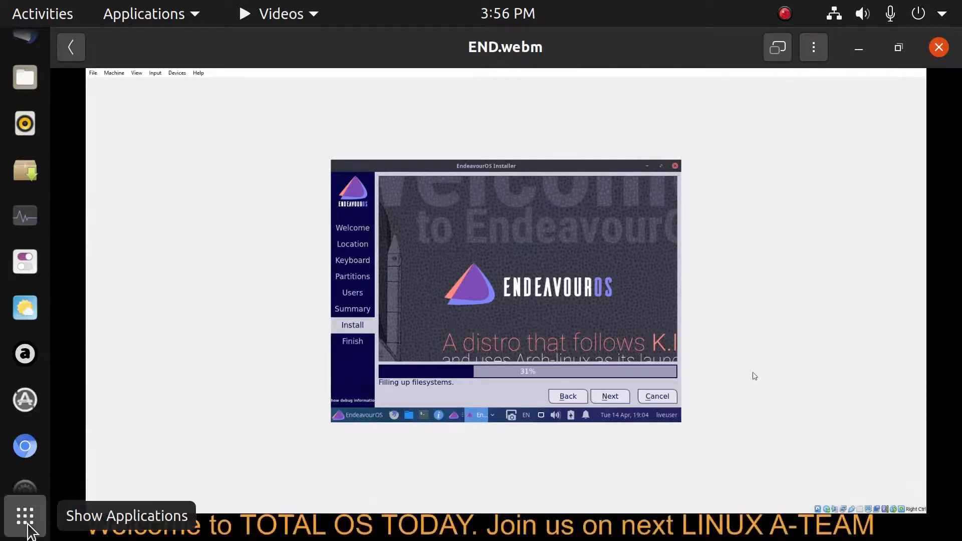
Step: Switch the END.webm installation recording to full-screen playback
click(28, 521)
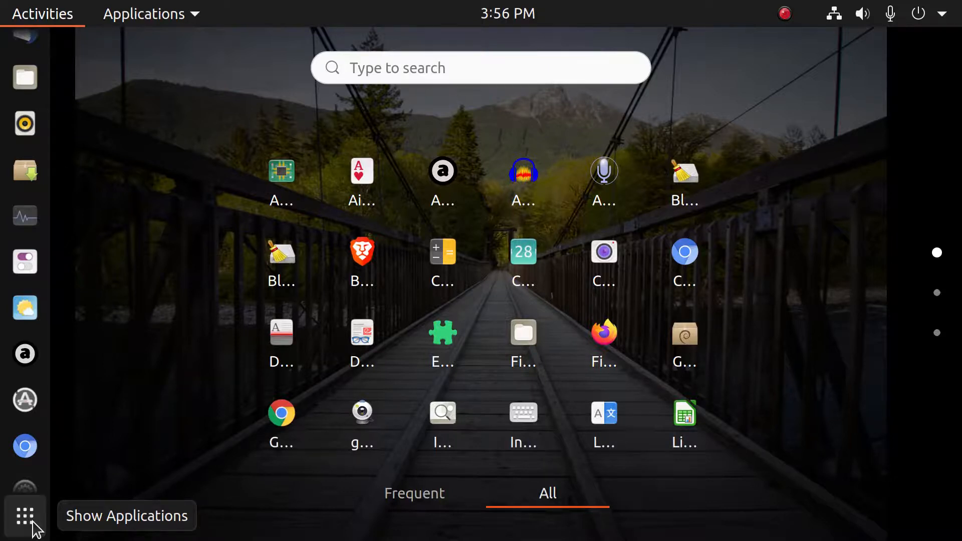
click(26, 526)
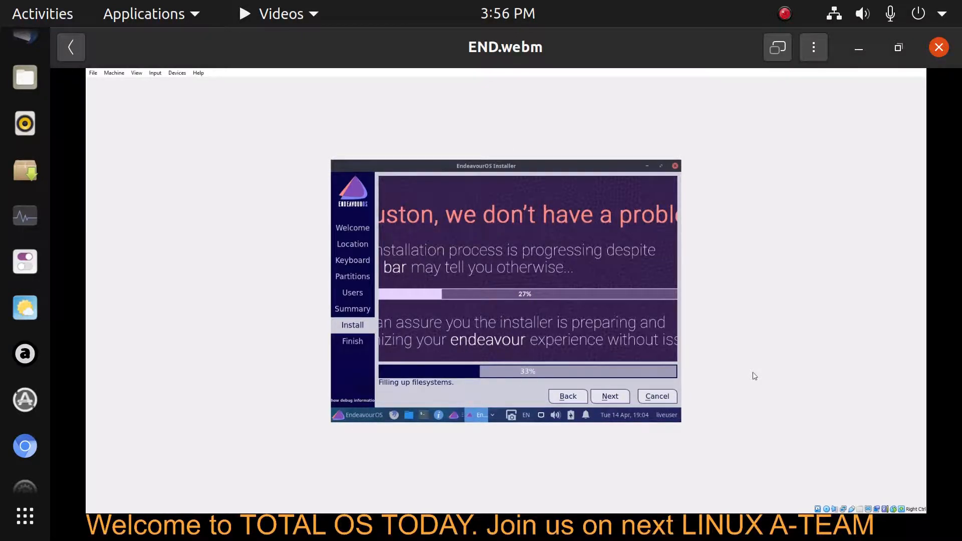
double_click(910, 262)
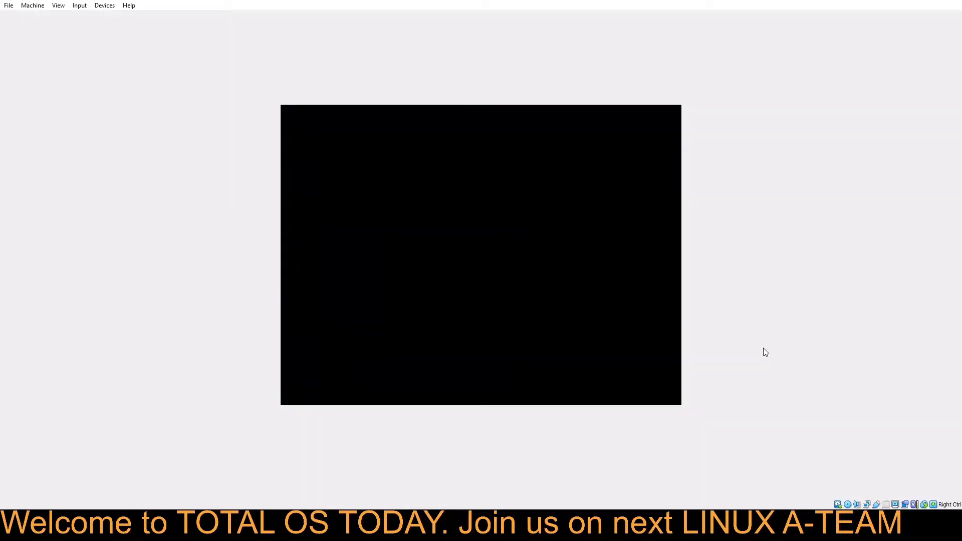
mouse_move(865, 291)
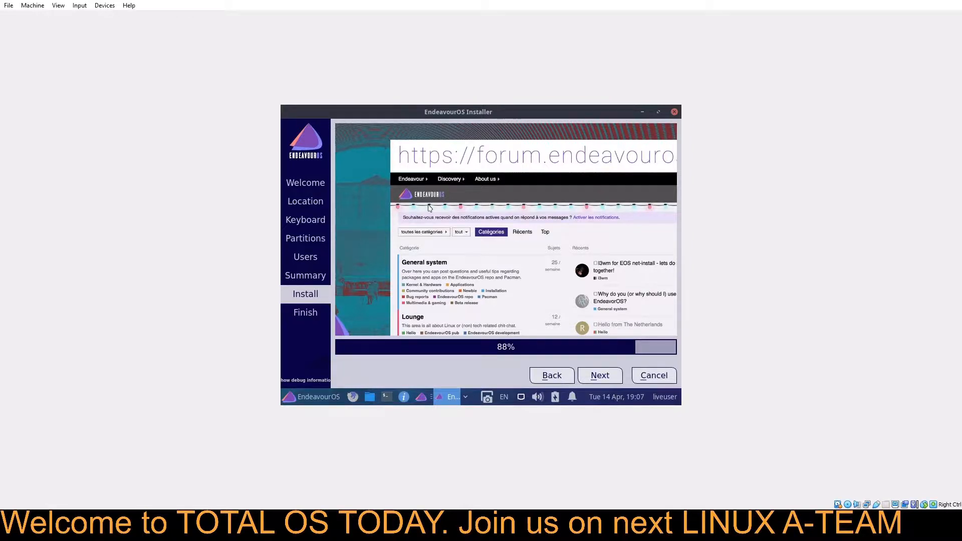
mouse_move(958, 251)
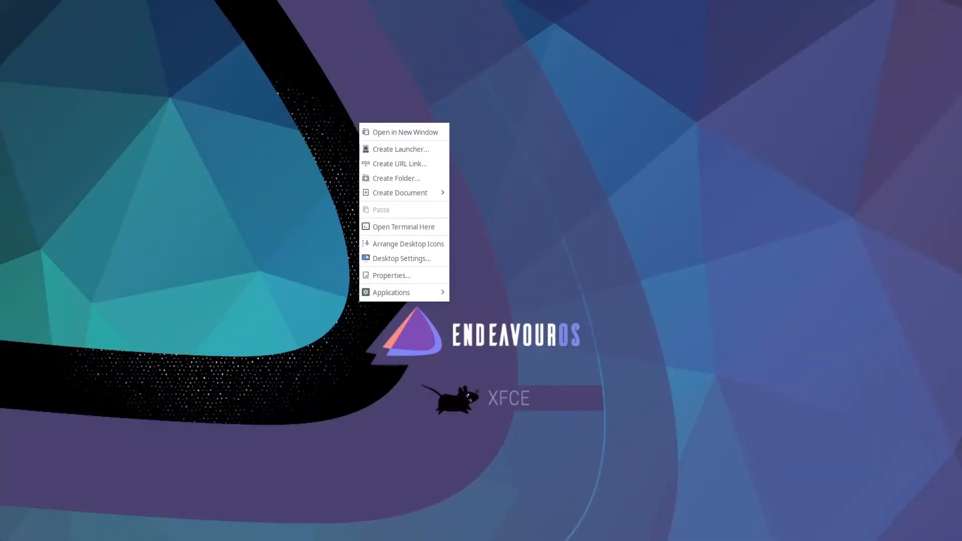
click(204, 109)
right_click(248, 100)
click(137, 109)
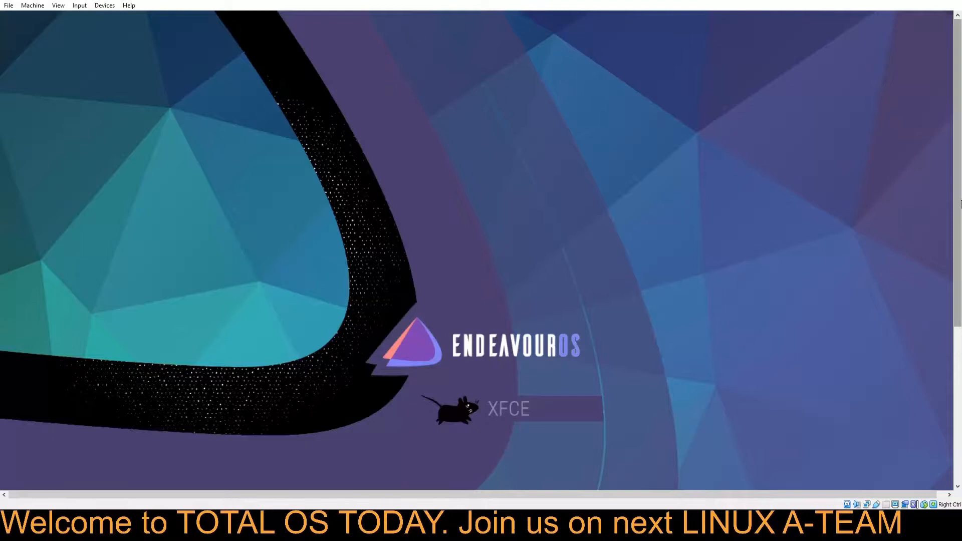
scroll(955, 224, down, 1)
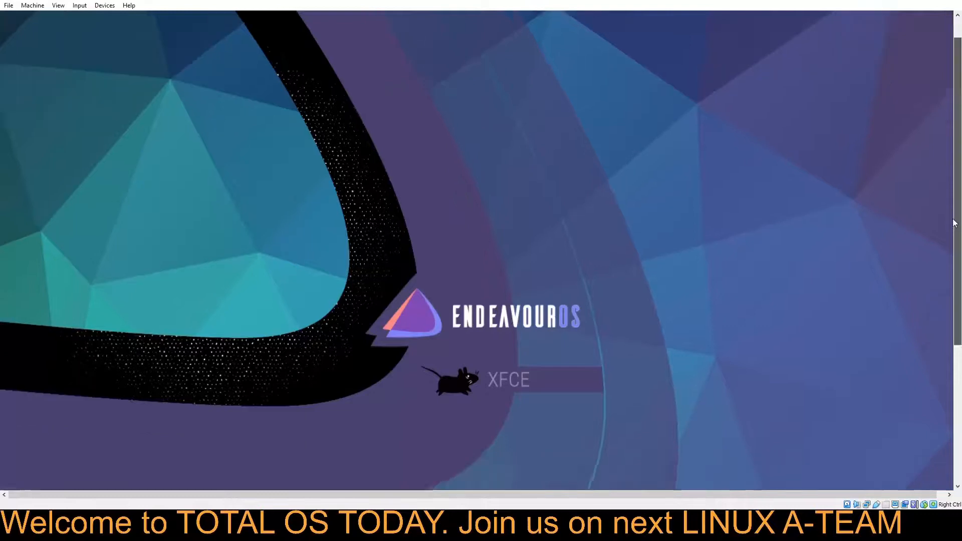
drag(955, 224, 912, 40)
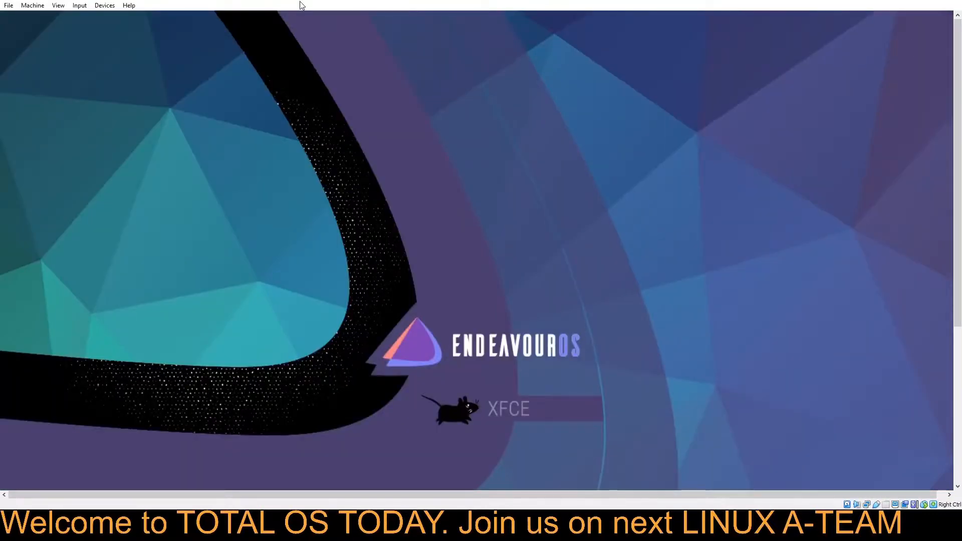
click(321, 75)
drag(958, 192, 952, 405)
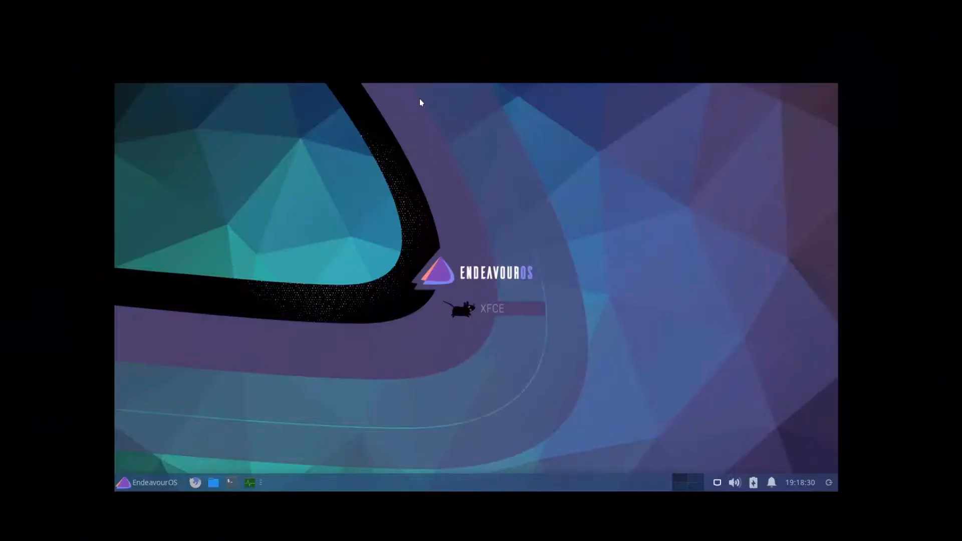
Step: Launch Ristretto Image Viewer from the Graphics applications, looking through the Accessories category on the way
right_click(420, 100)
mouse_move(480, 285)
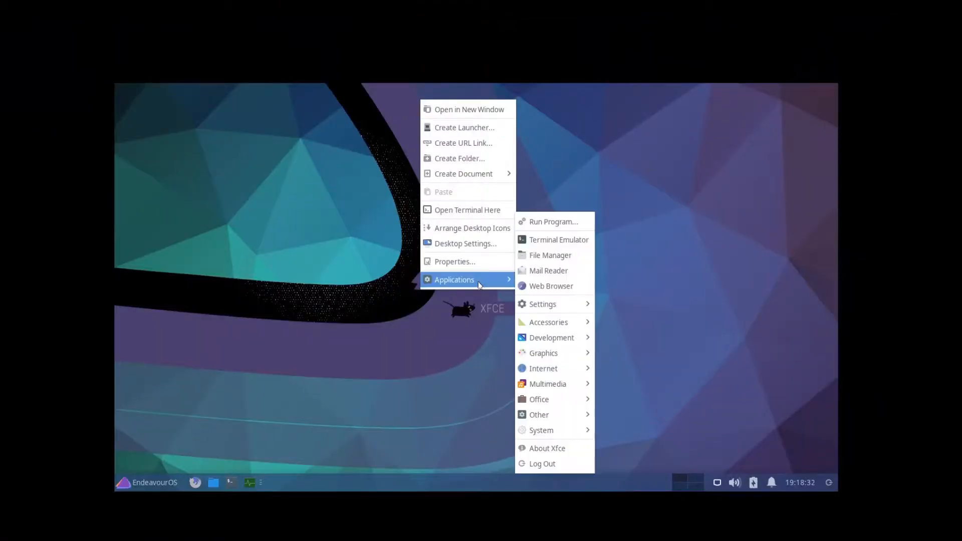
mouse_move(568, 324)
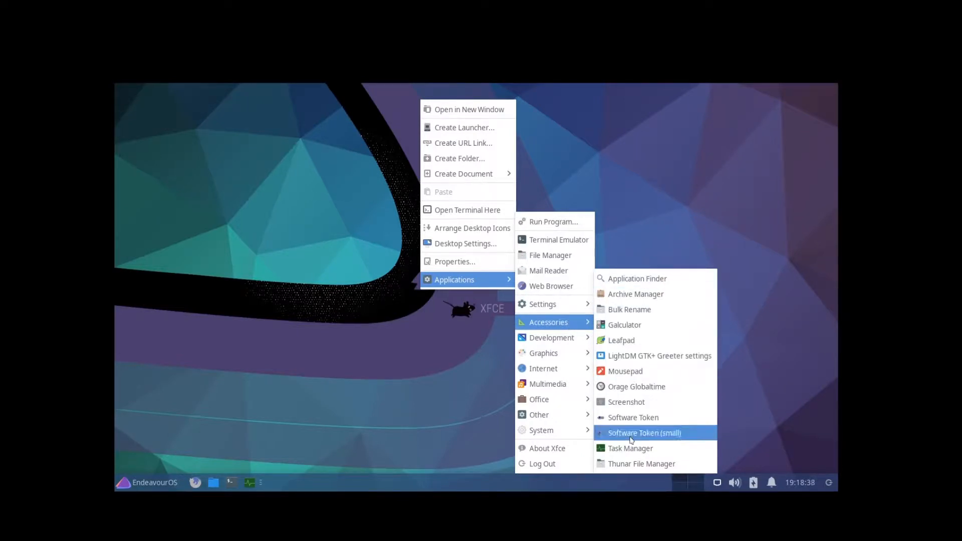
mouse_move(576, 345)
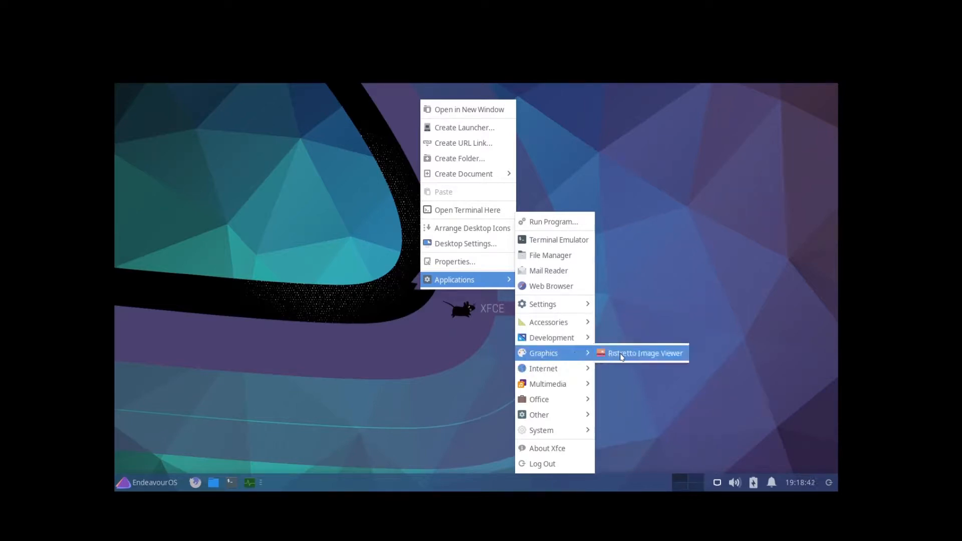
click(620, 354)
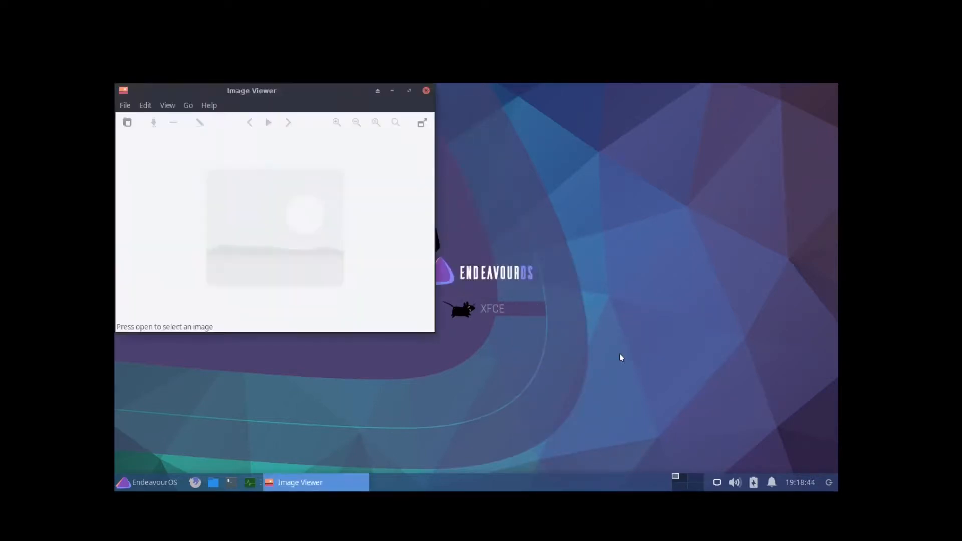
Step: Launch PulseAudio Volume Control from the Multimedia applications
right_click(483, 96)
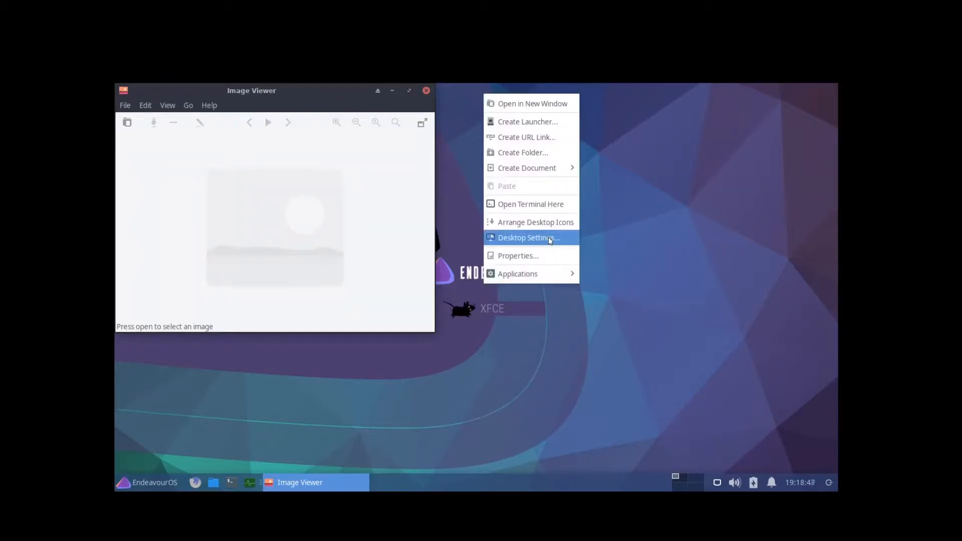
mouse_move(545, 278)
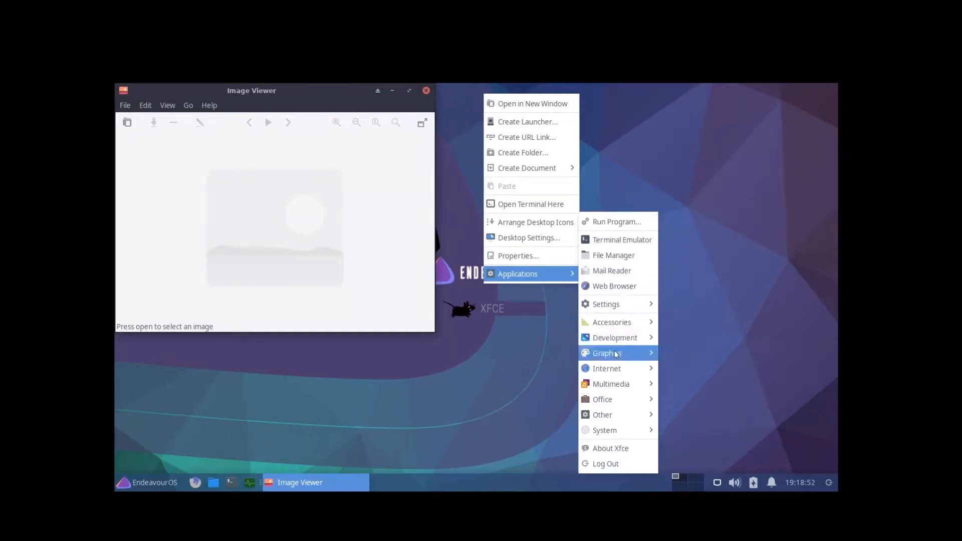
mouse_move(616, 356)
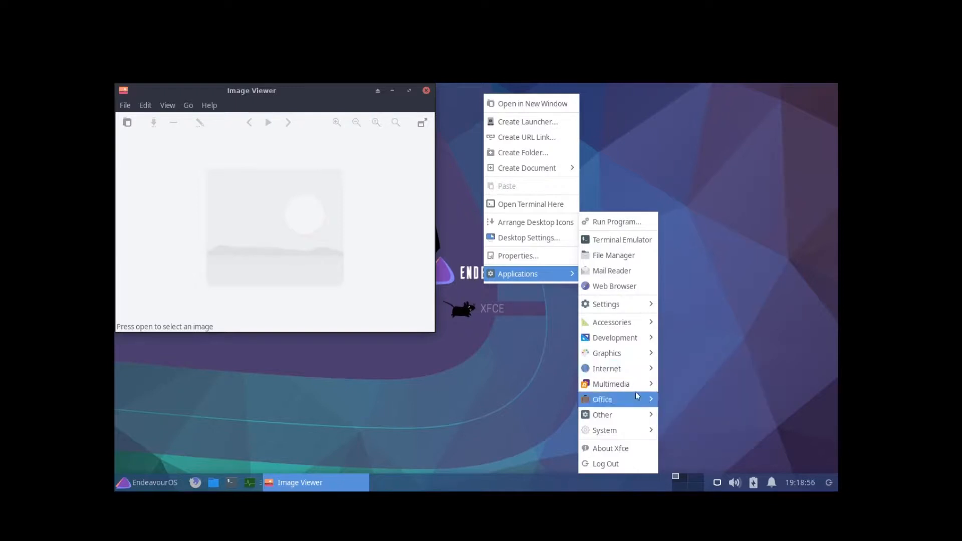
mouse_move(634, 386)
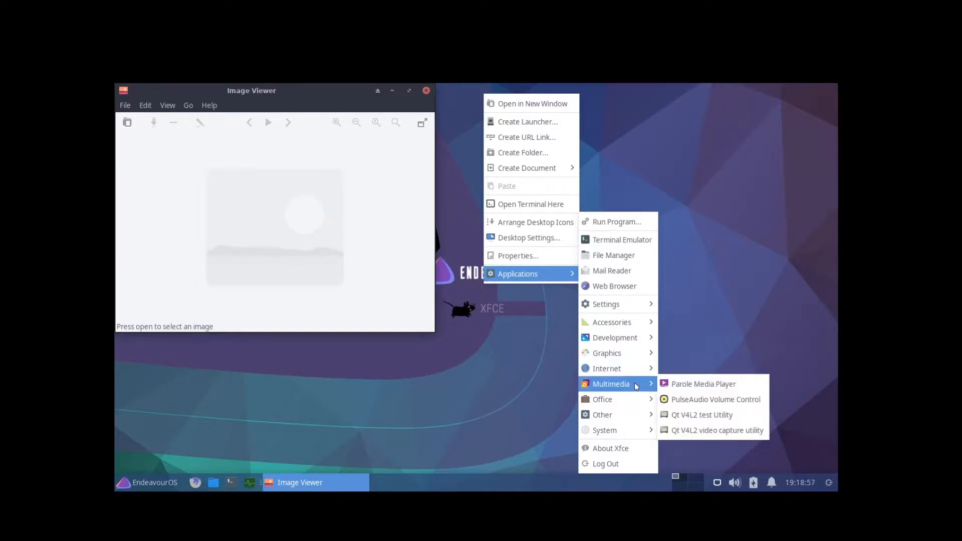
click(714, 401)
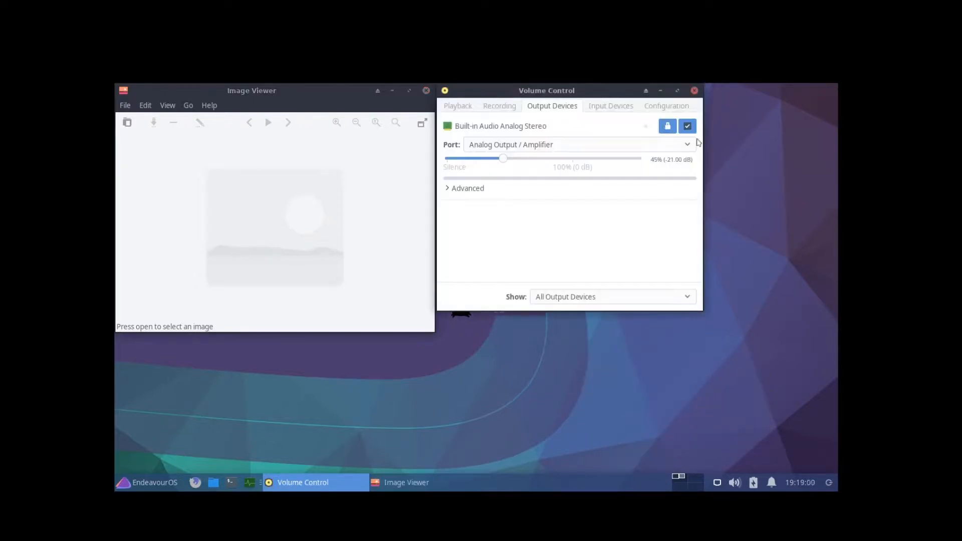
Step: Launch Htop from the System applications and move its terminal window toward the centre of the desktop
right_click(726, 106)
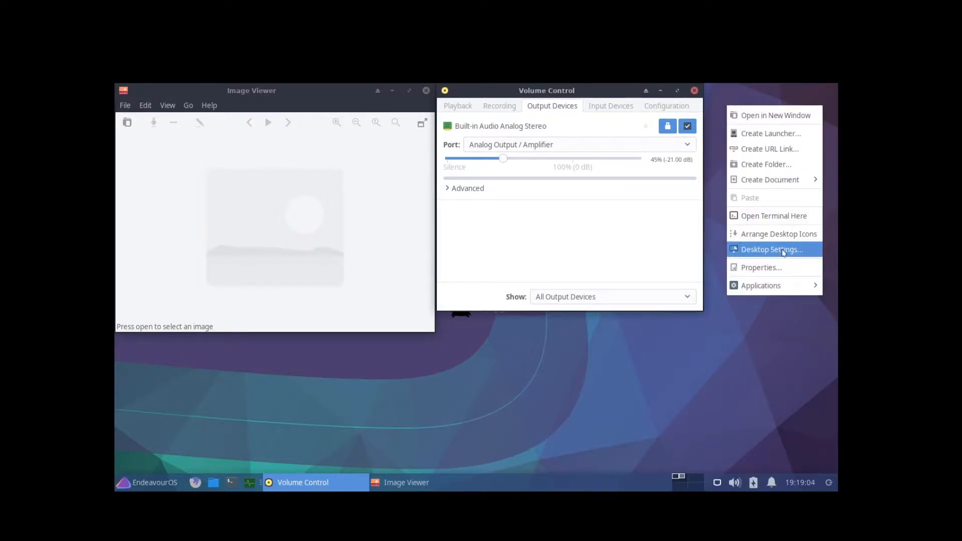
mouse_move(767, 288)
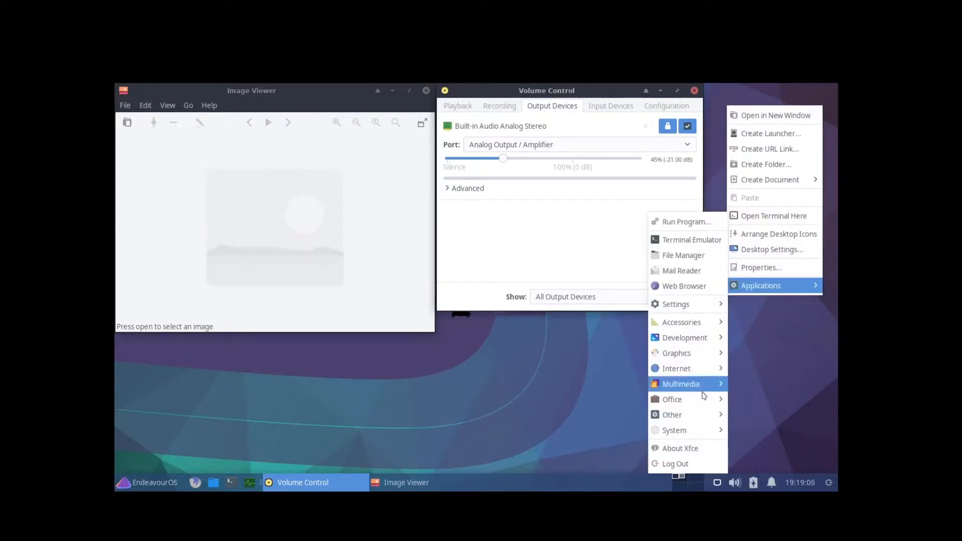
mouse_move(701, 406)
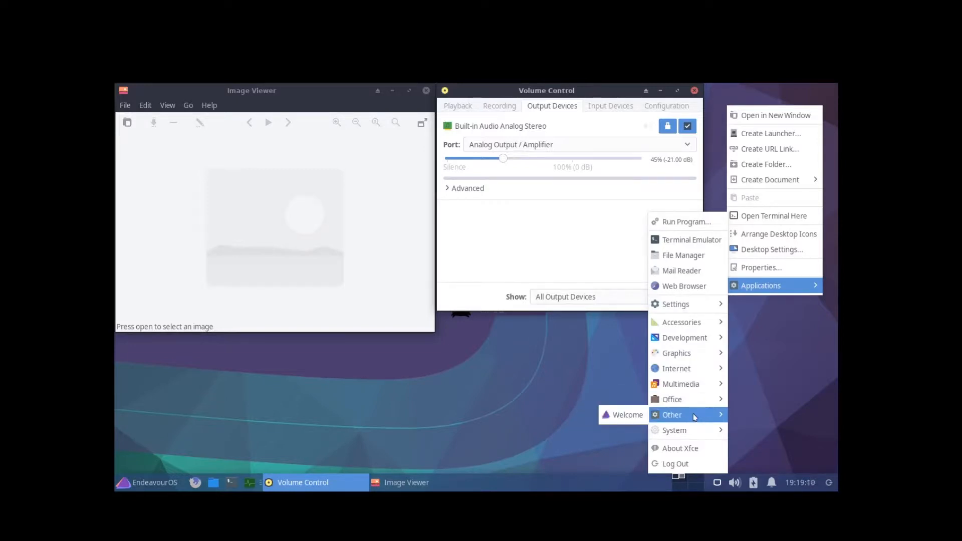
mouse_move(687, 438)
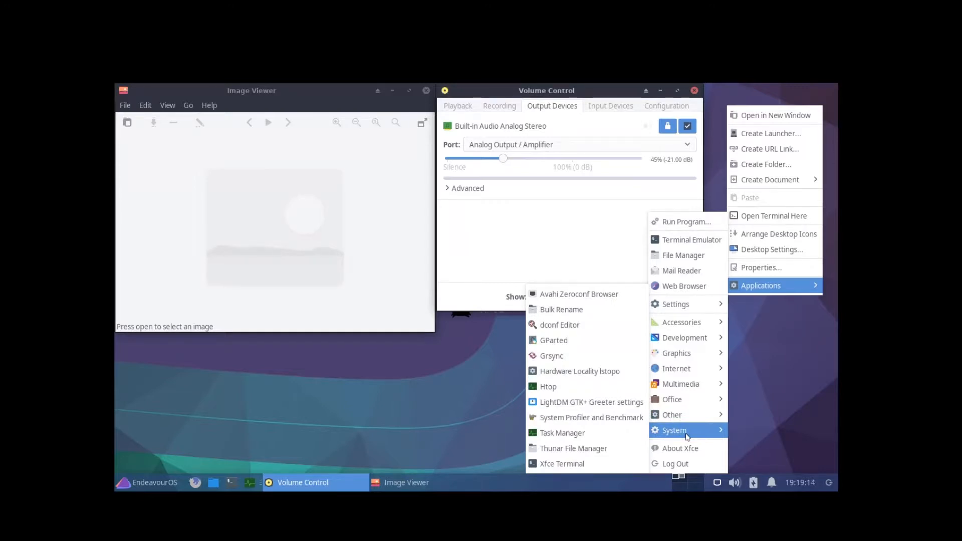
click(572, 393)
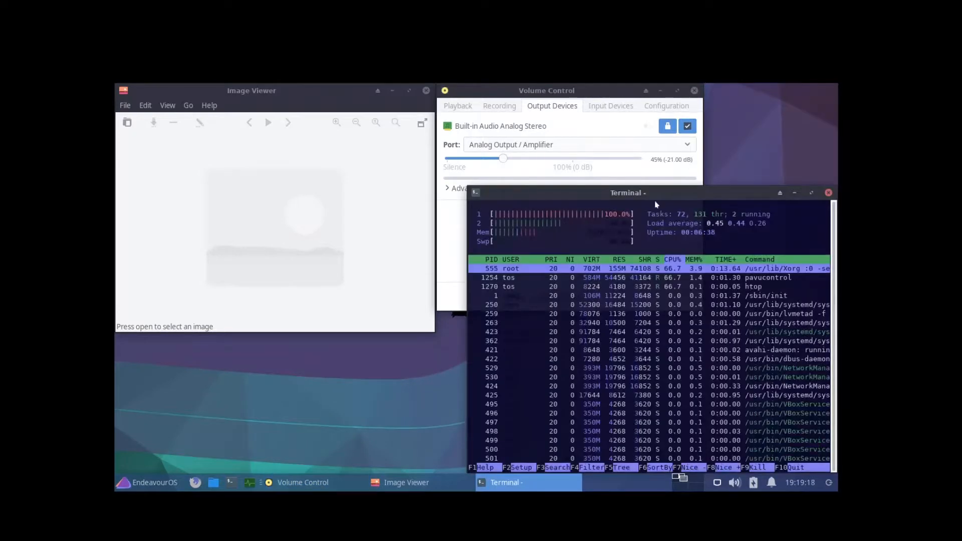
drag(686, 189, 487, 126)
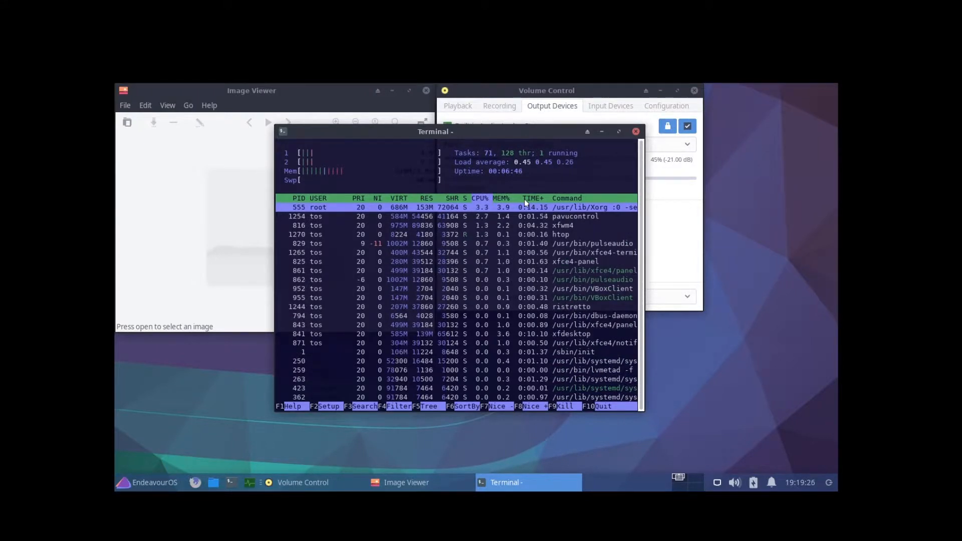
Step: Close the Htop terminal and the Image Viewer window
click(635, 132)
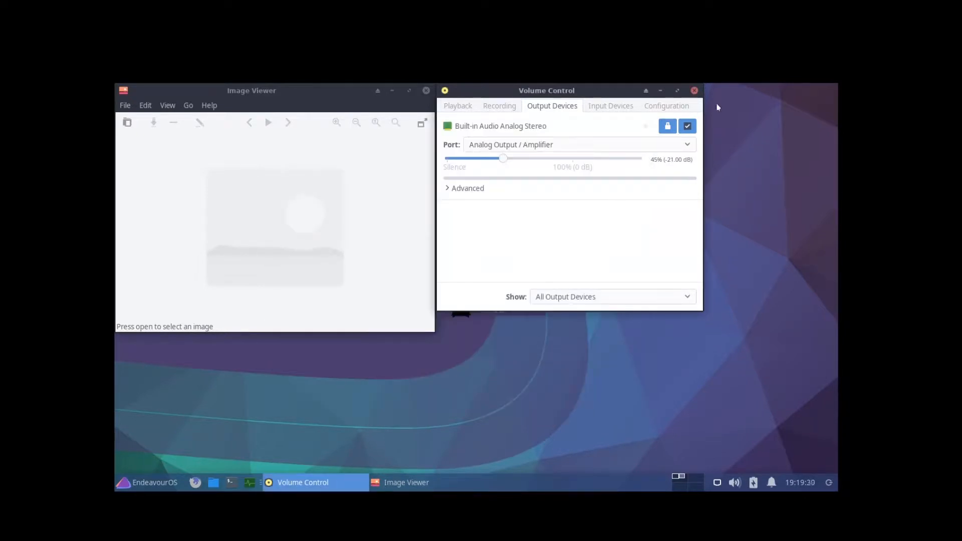
right_click(321, 144)
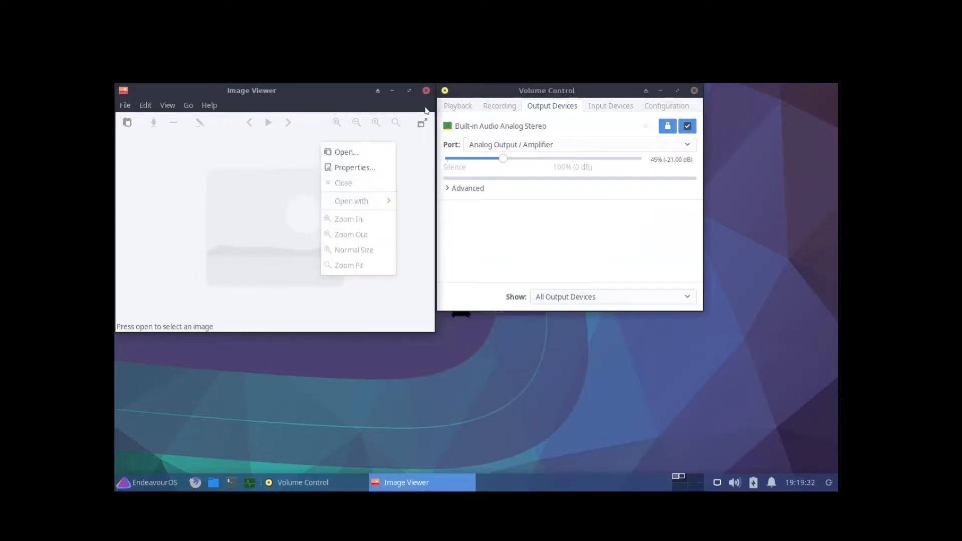
click(426, 91)
click(427, 91)
Step: Launch the EndeavourOS Welcome application from the Other category and close the Volume Control window
right_click(319, 142)
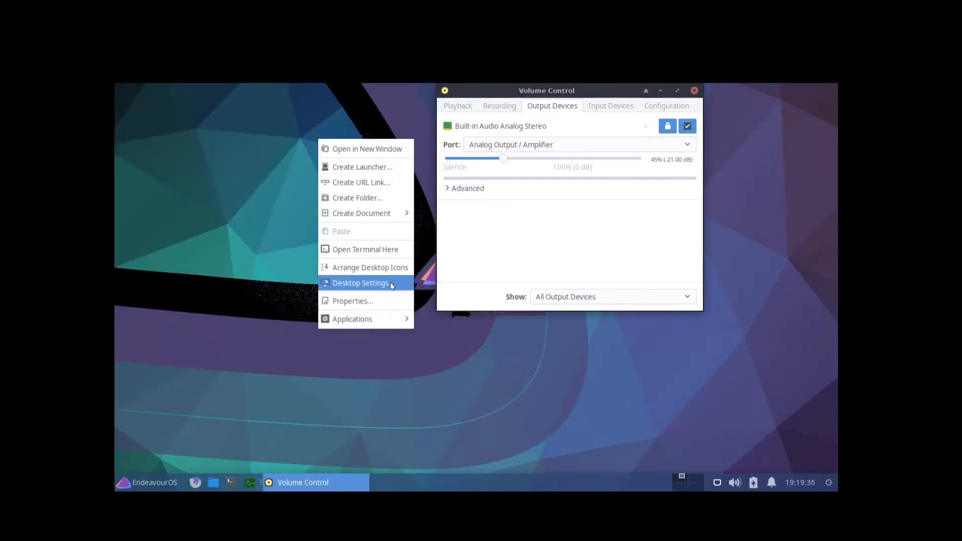
mouse_move(389, 326)
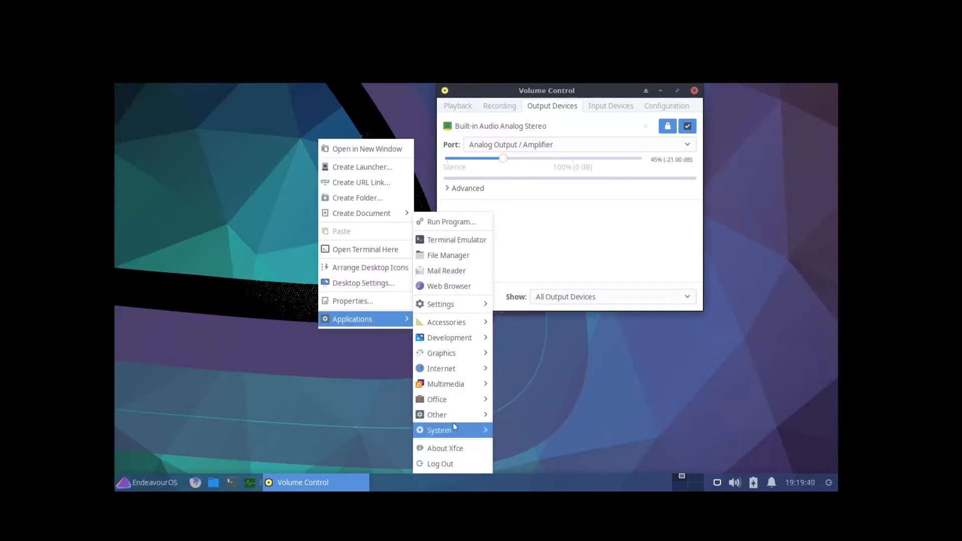
mouse_move(456, 416)
click(510, 419)
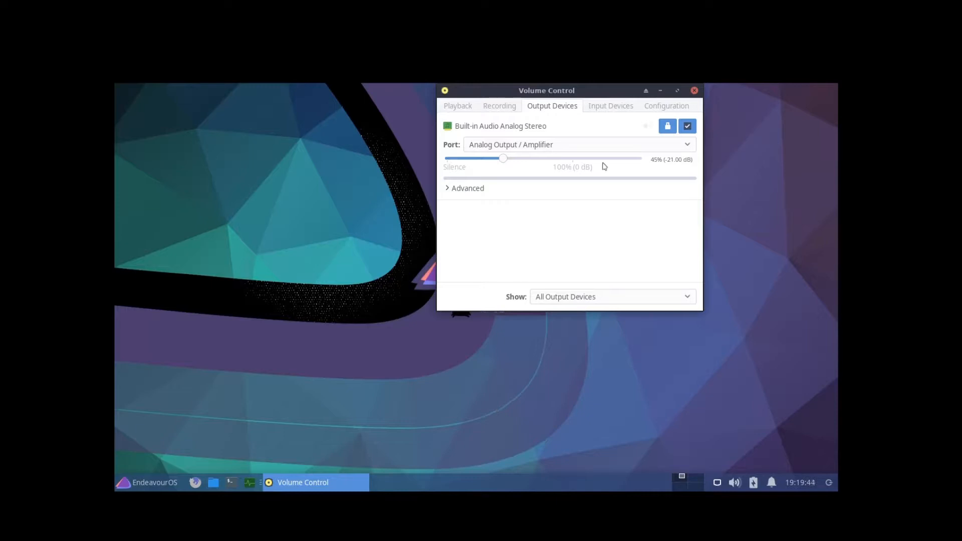
click(695, 91)
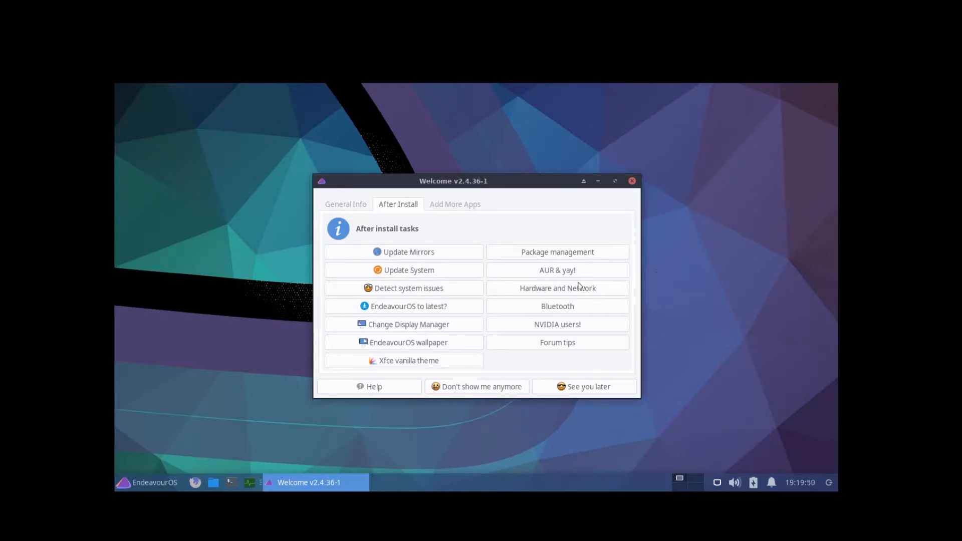
Step: Open the AUR & yay! documentation from the after-install tasks, and view the display manager choices without applying a change
click(564, 272)
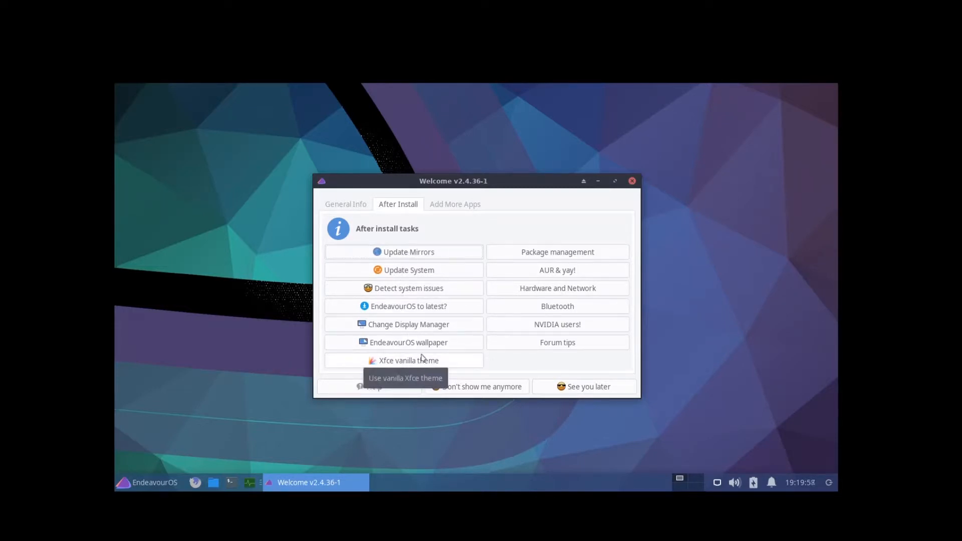
click(420, 328)
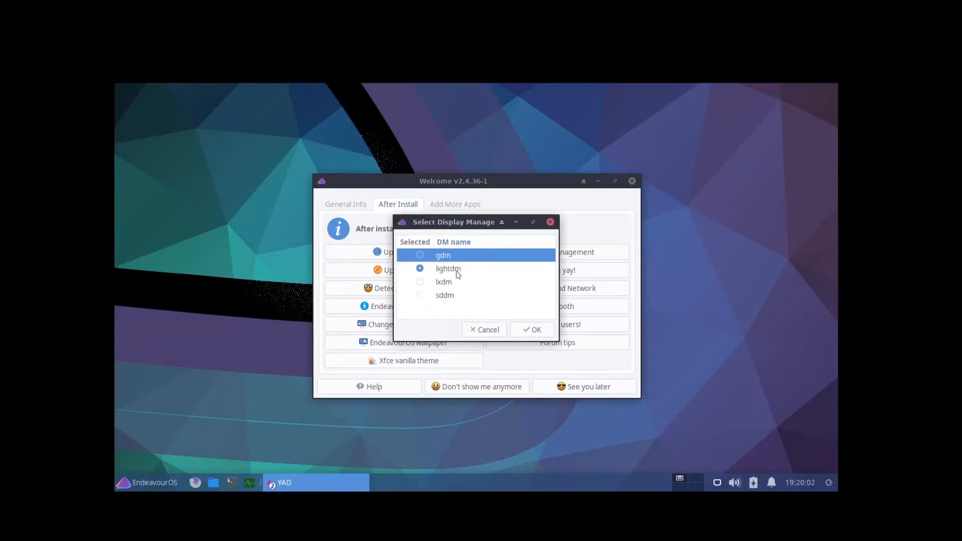
click(503, 330)
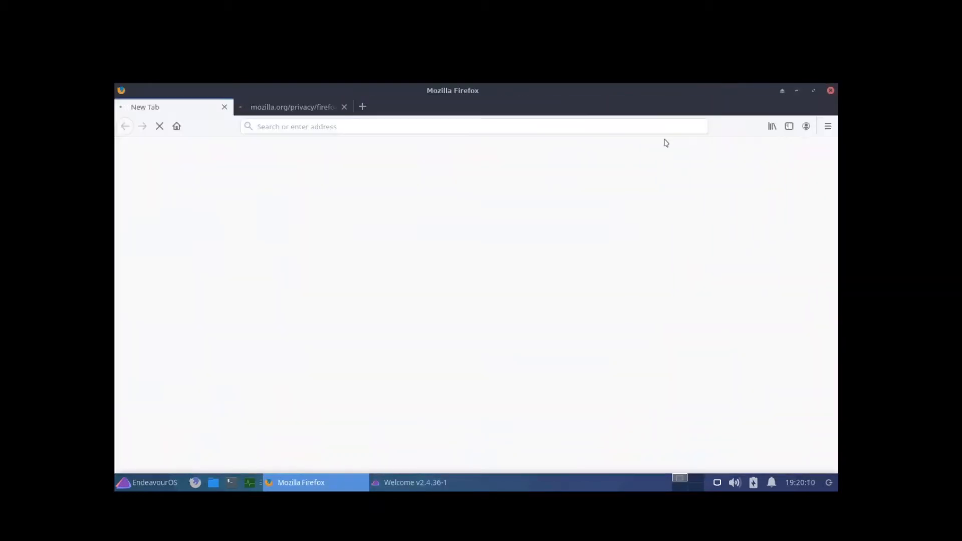
Step: Close the Firefox Privacy Notice page, leaving the EndeavourOS yay documentation open
click(345, 108)
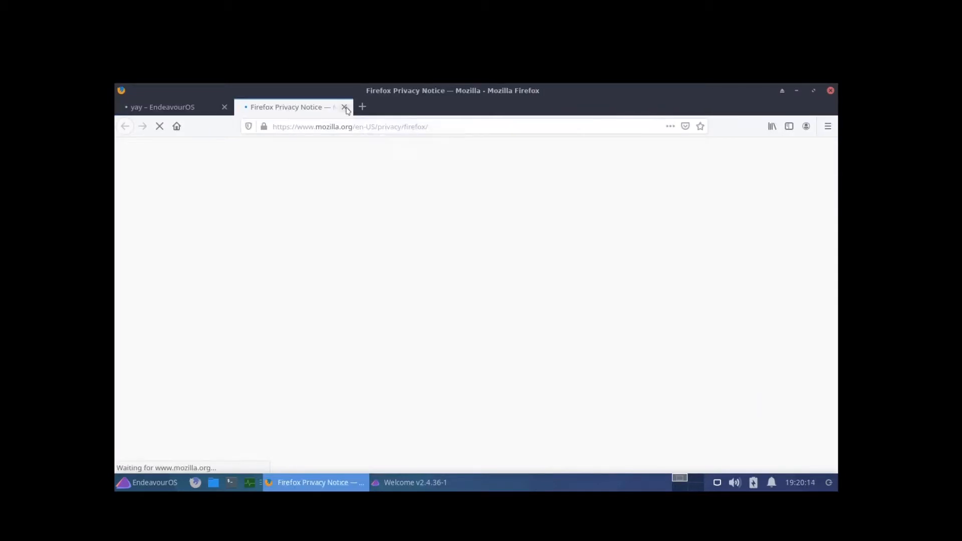
click(344, 106)
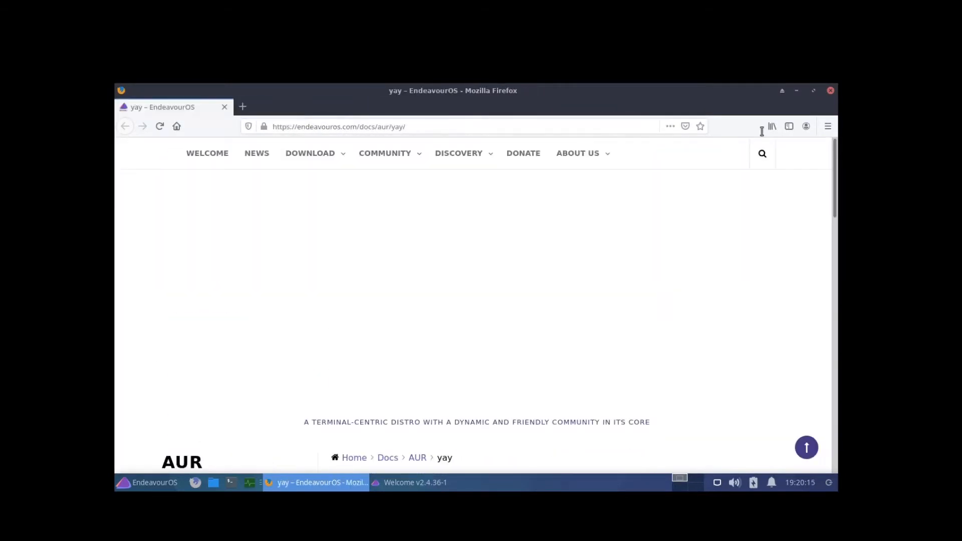
Step: Close the browser and switch the desktop to the Xfce vanilla theme from the after-install tasks, accepting the reboot
click(831, 90)
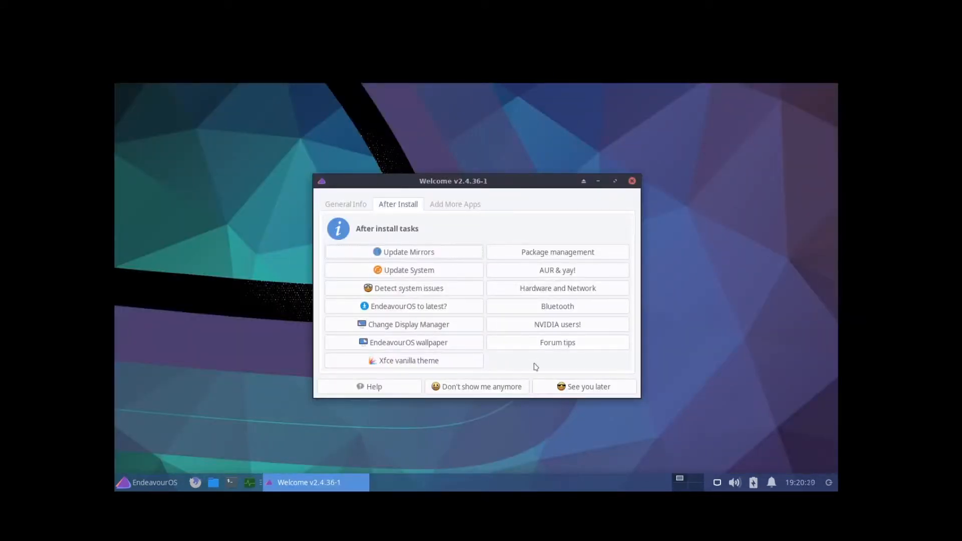
click(446, 365)
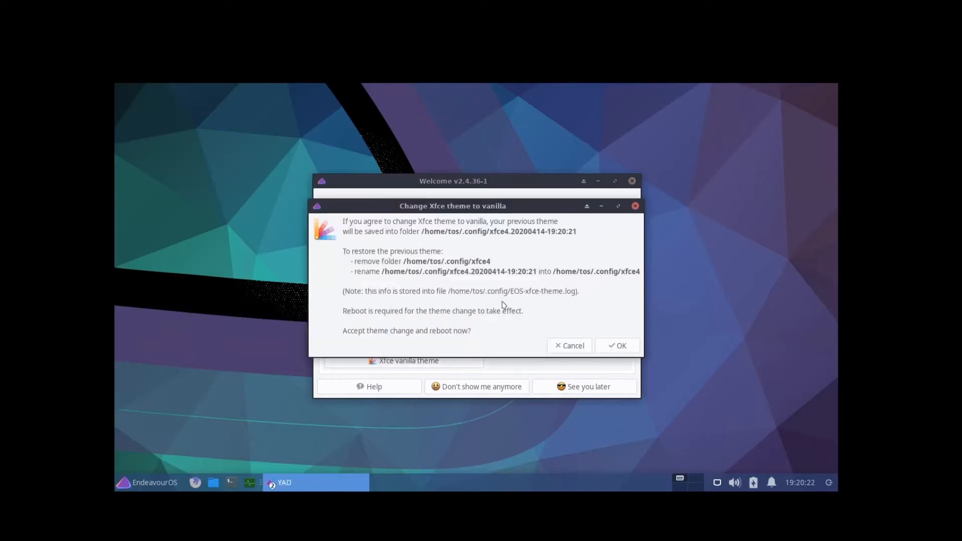
click(614, 347)
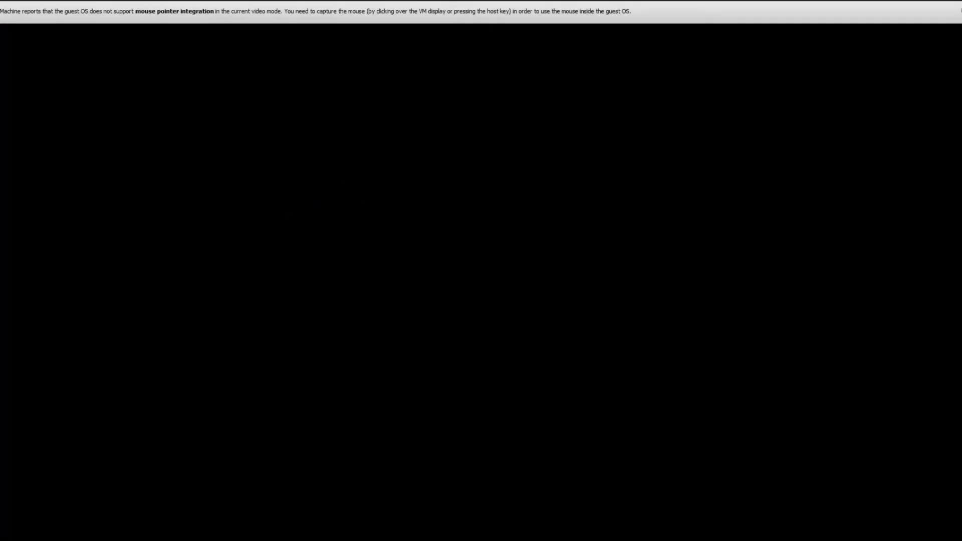
Step: Continue the restart and log in to the desktop with the account password
key(Return)
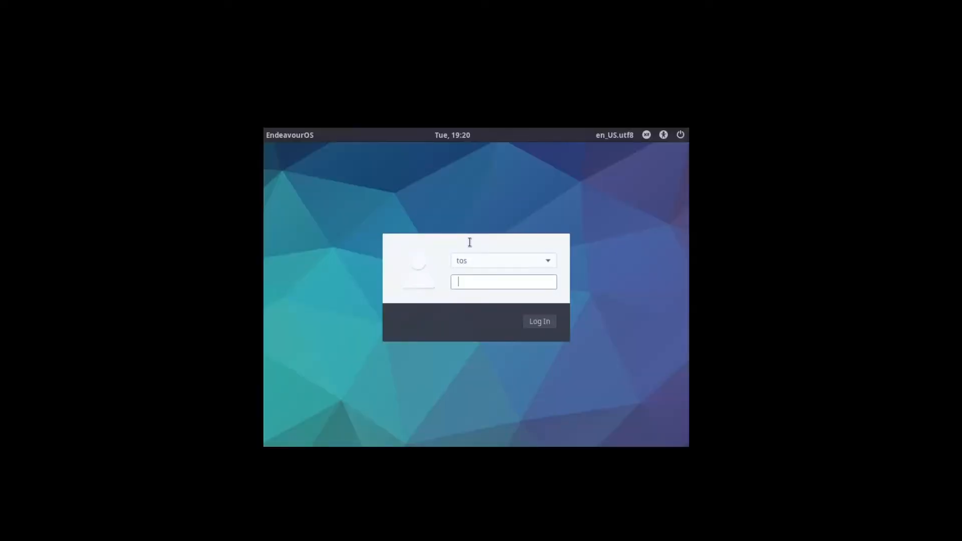
text(••)
key(Return)
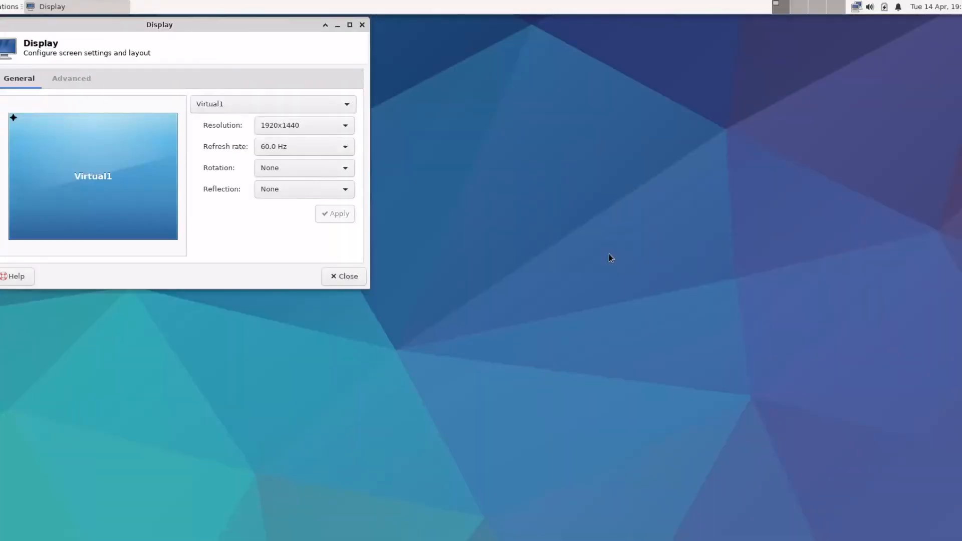
Step: Set the Virtual1 display resolution to 1360x768, apply it and close the Display settings
click(323, 131)
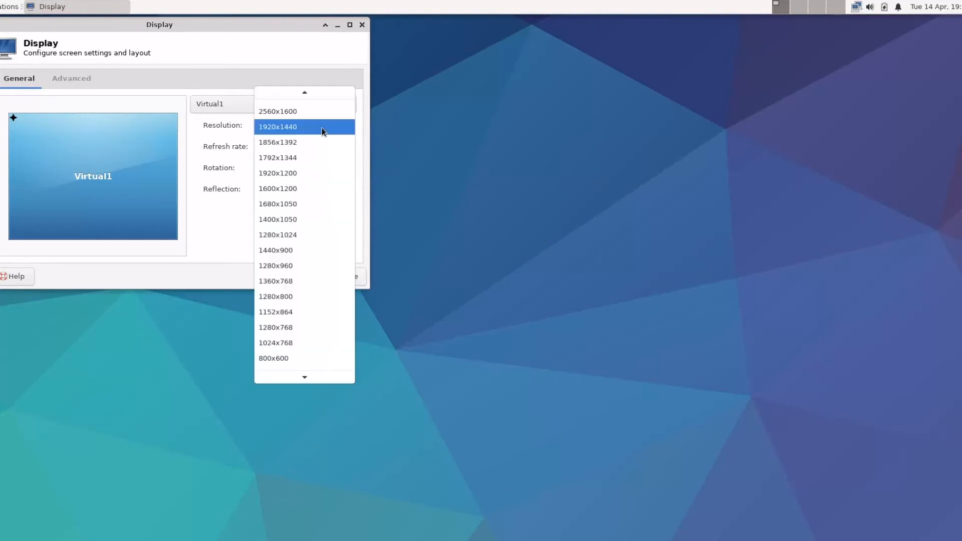
click(311, 277)
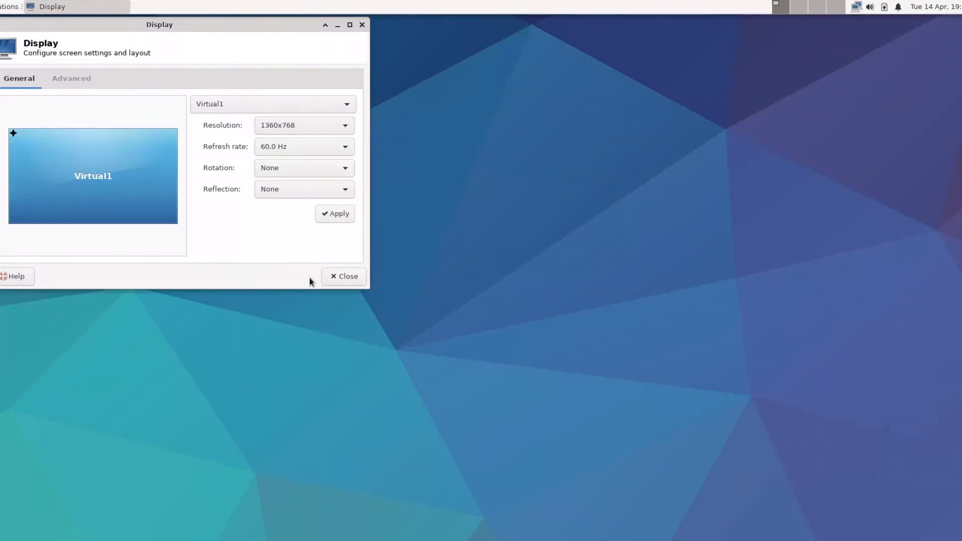
click(332, 220)
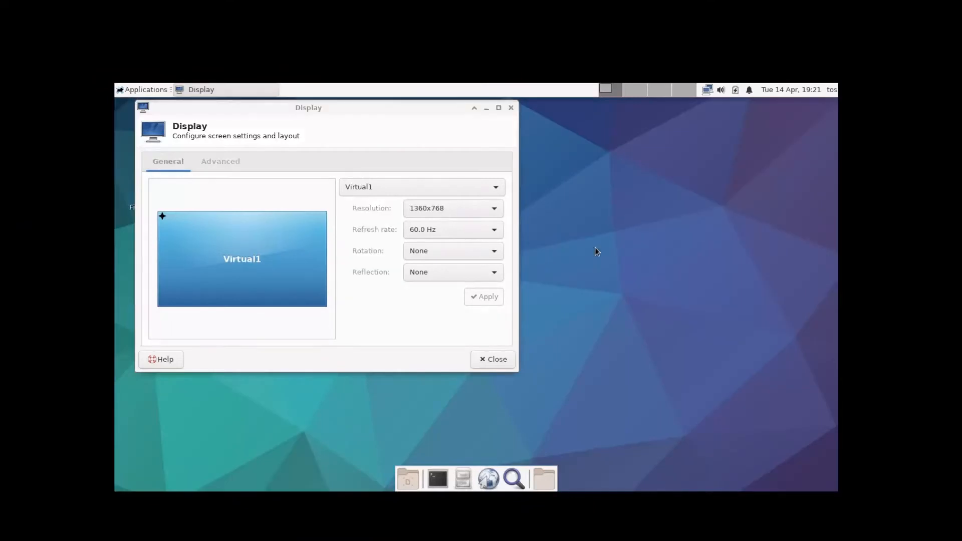
click(493, 361)
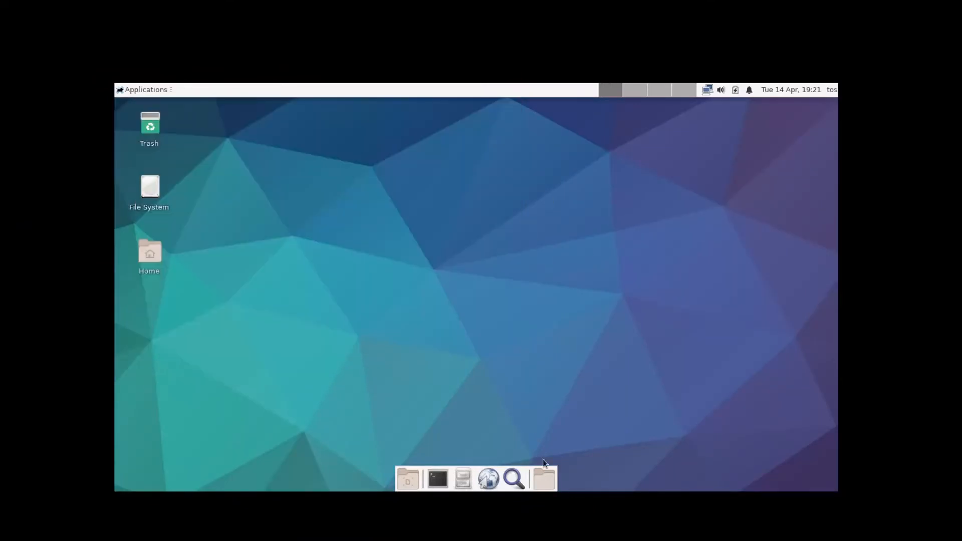
Step: View the plugins available for the panel without adding any, and open the Home folder from the desktop
mouse_move(775, 190)
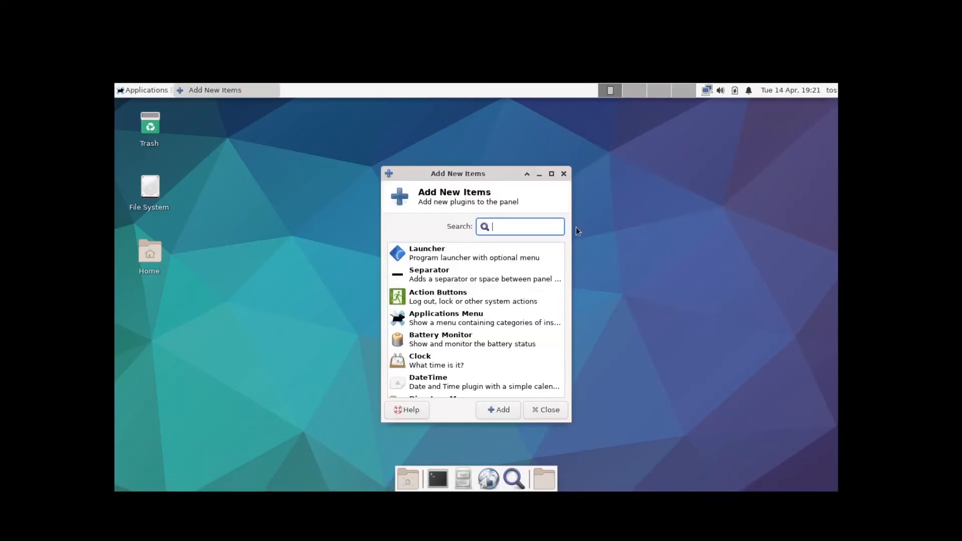
click(550, 410)
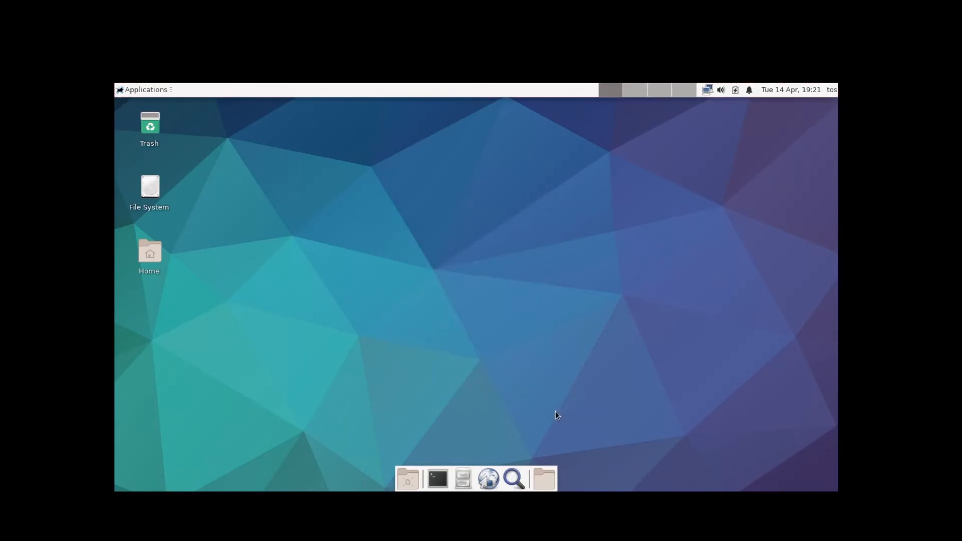
double_click(155, 251)
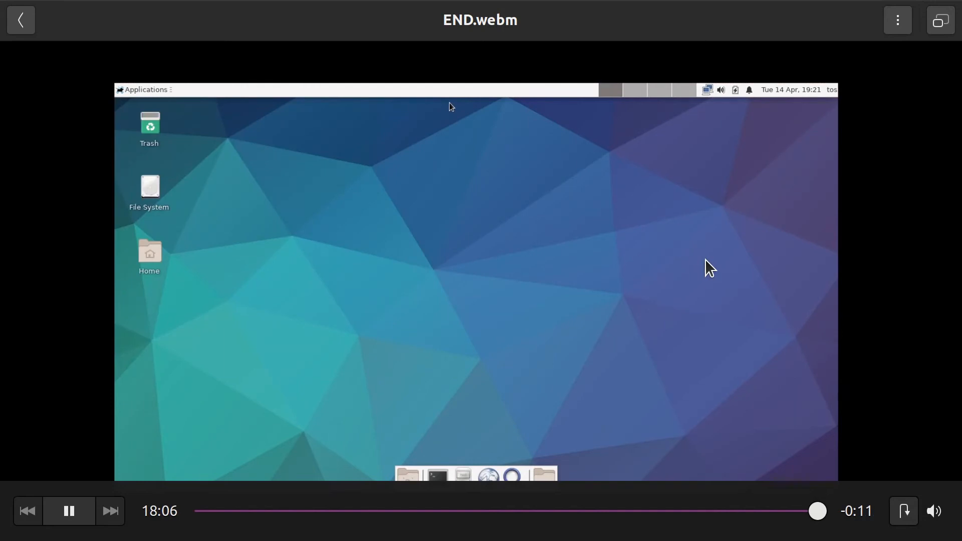
Step: Leave full-screen playback of END.webm and close the video player
double_click(716, 258)
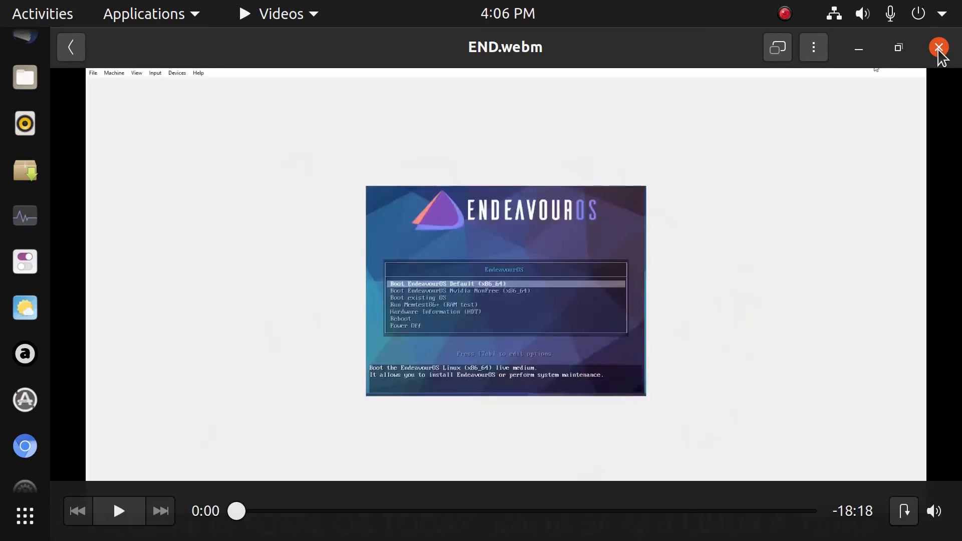
click(940, 48)
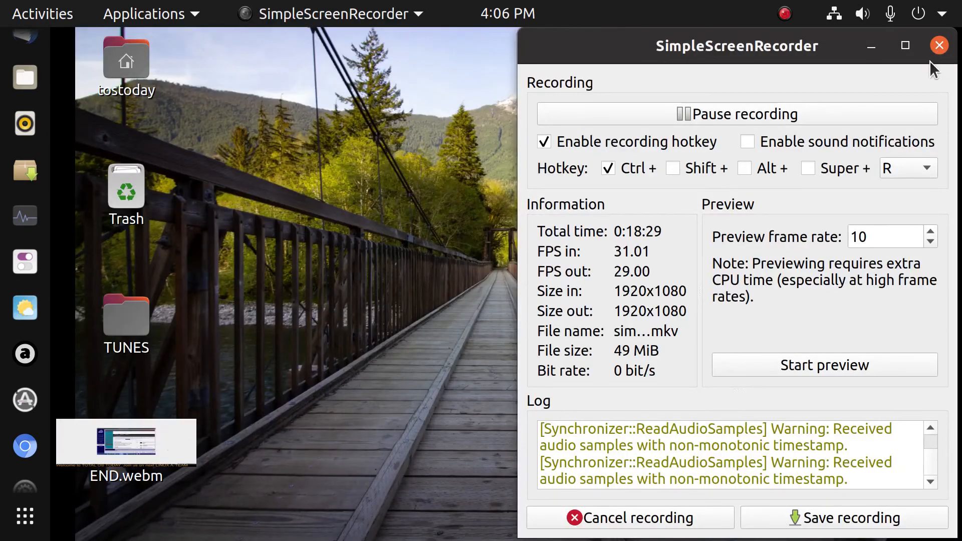